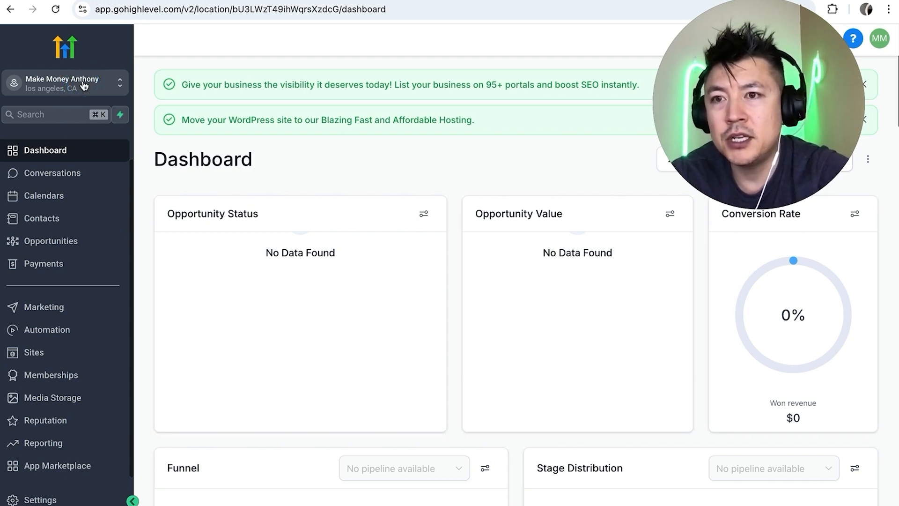
Step: Select the Los Angeles sub-account and open its Reputation section
left_click(84, 86)
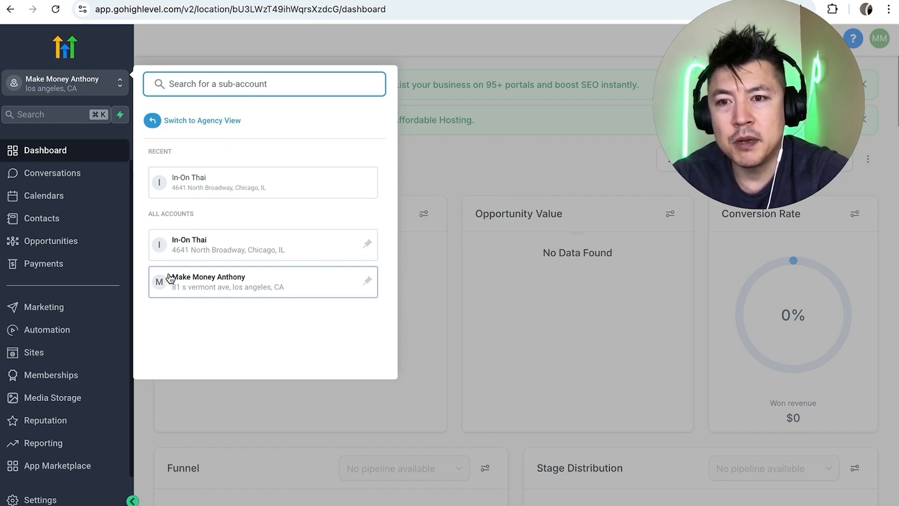
left_click(227, 288)
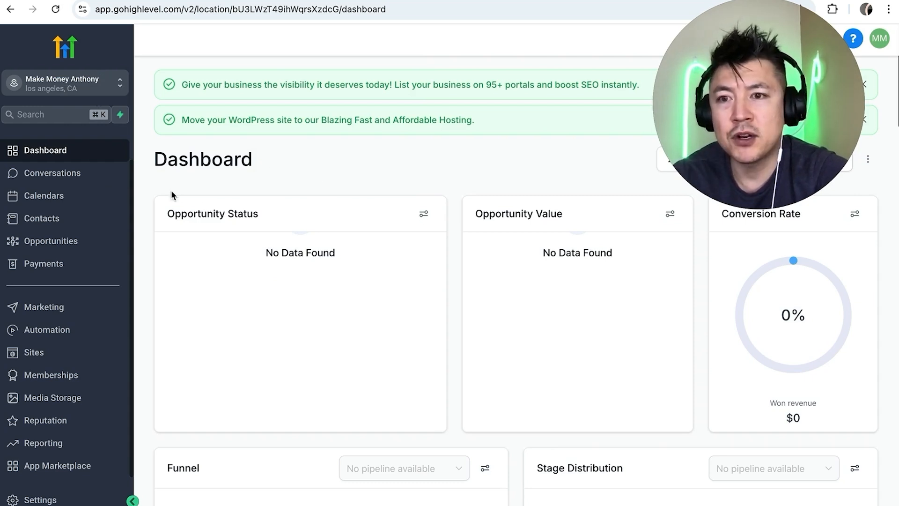
left_click(54, 309)
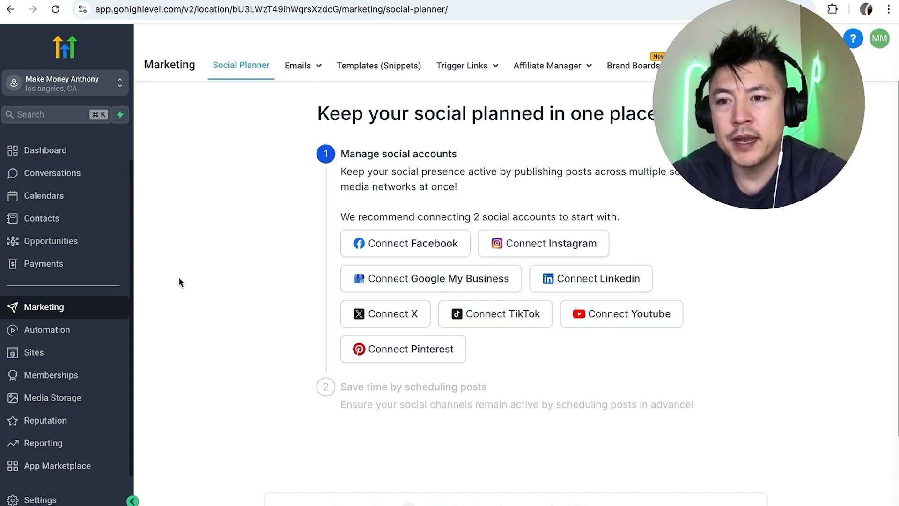
left_click(86, 376)
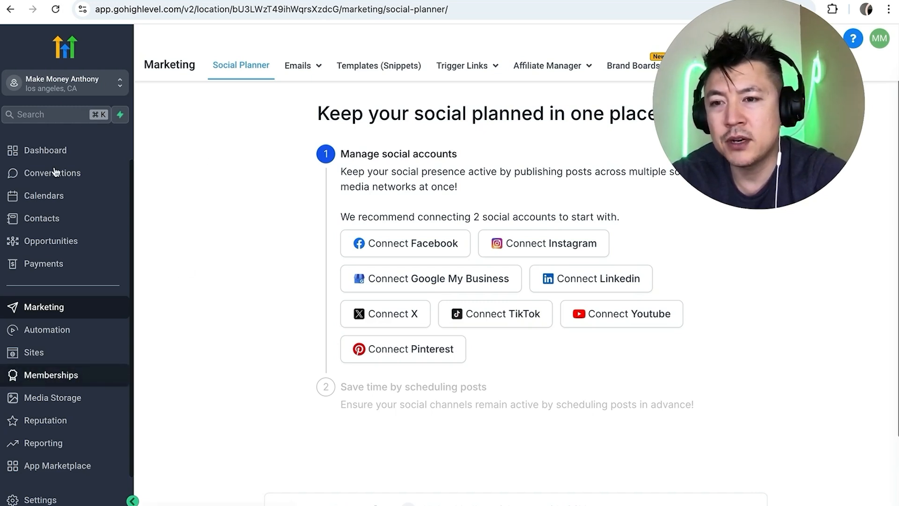
left_click(61, 421)
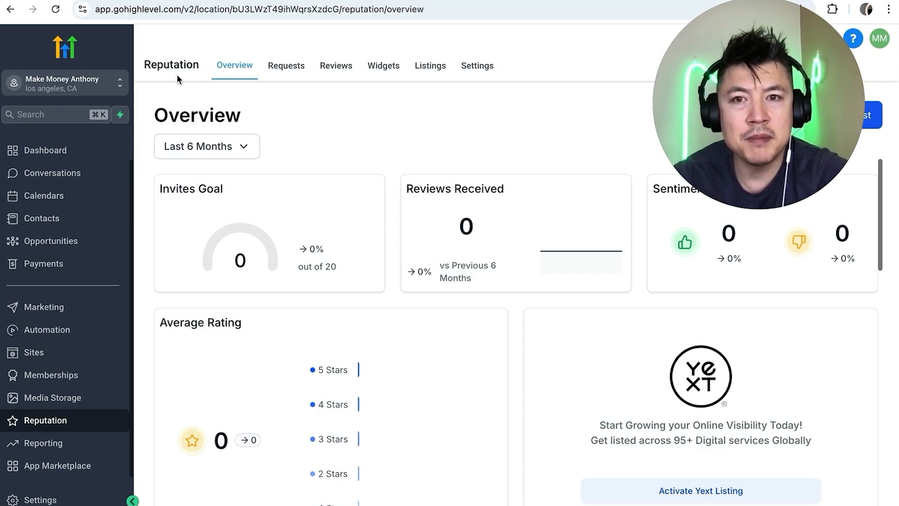
Step: In the Reputation settings, choose Get Reviews on Google as the review link
left_click(483, 70)
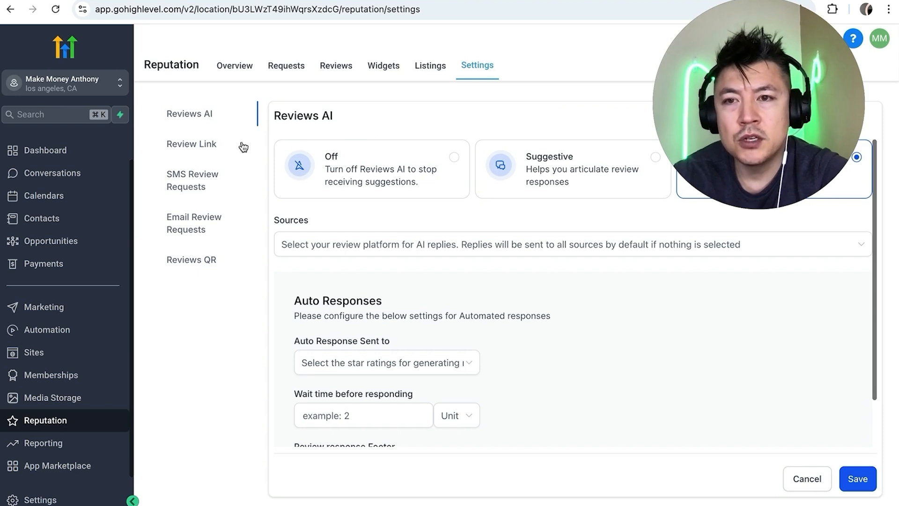
left_click(200, 144)
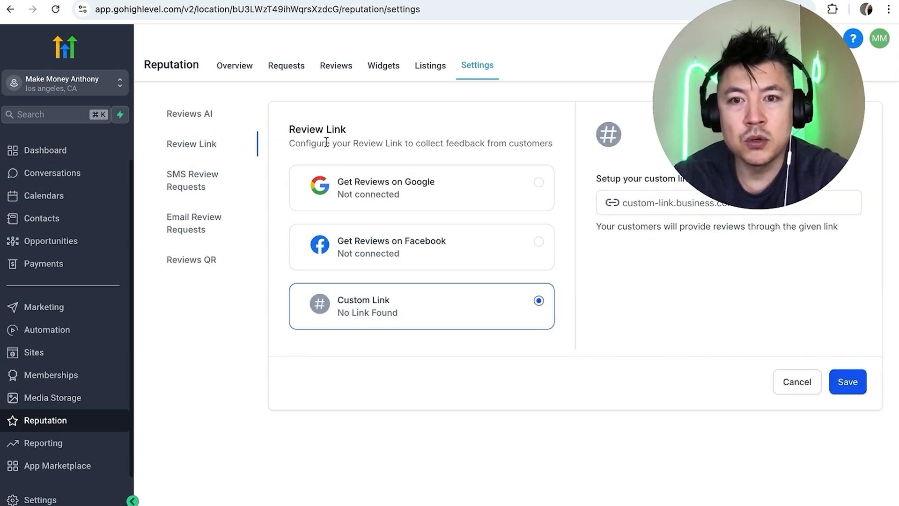
left_click(538, 183)
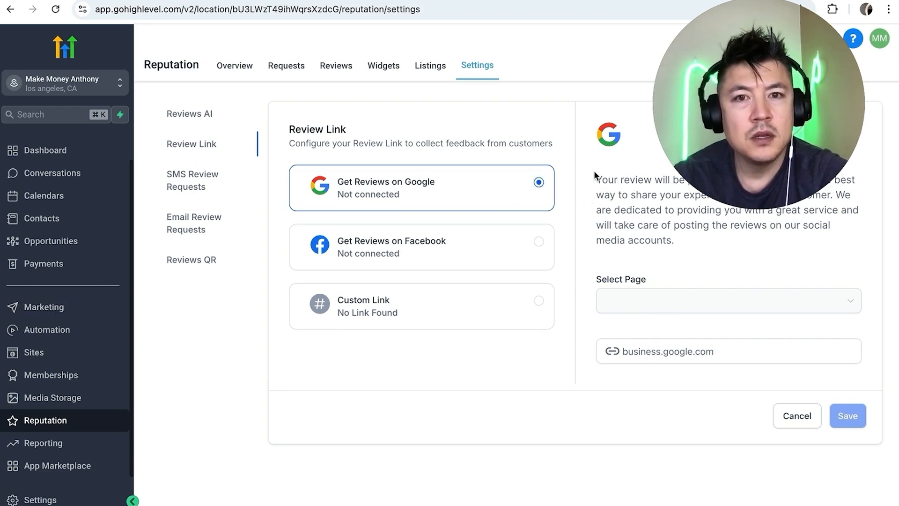
Step: Enable Email Review Requests in the Reputation settings and set the subject to "LEAVE ME. A DARN REVIEW ALREADY"
left_click(206, 224)
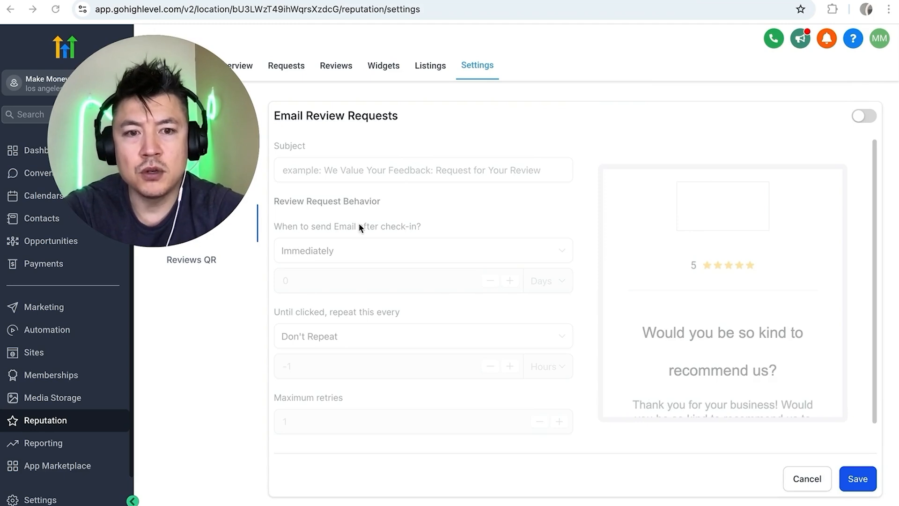
triple_click(422, 218)
left_click(458, 175)
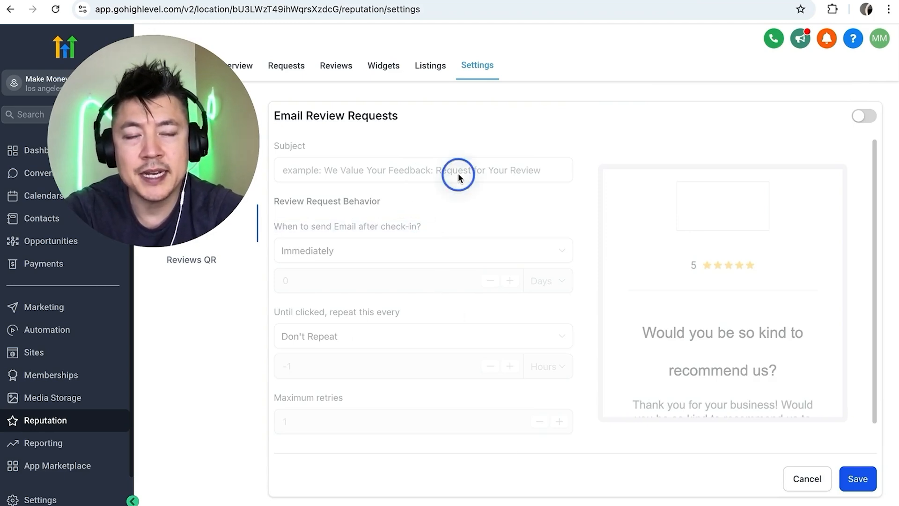
left_click(870, 117)
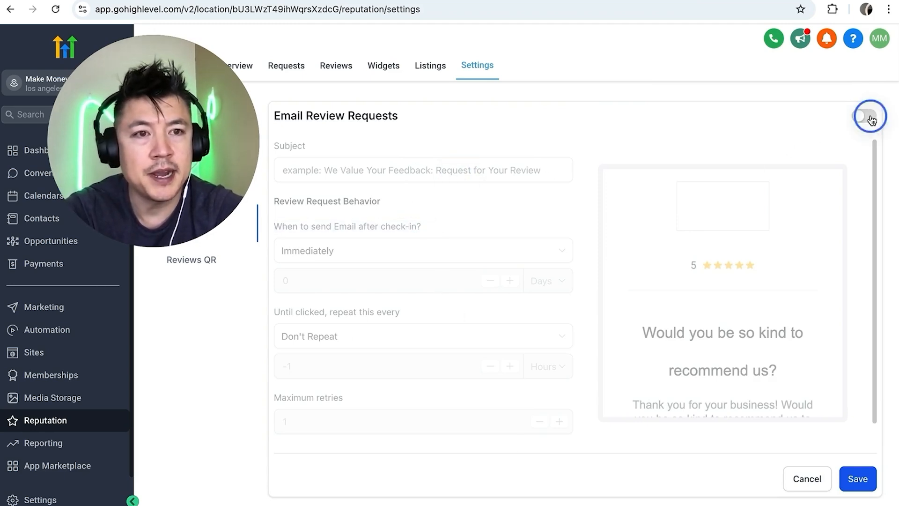
left_click(543, 172)
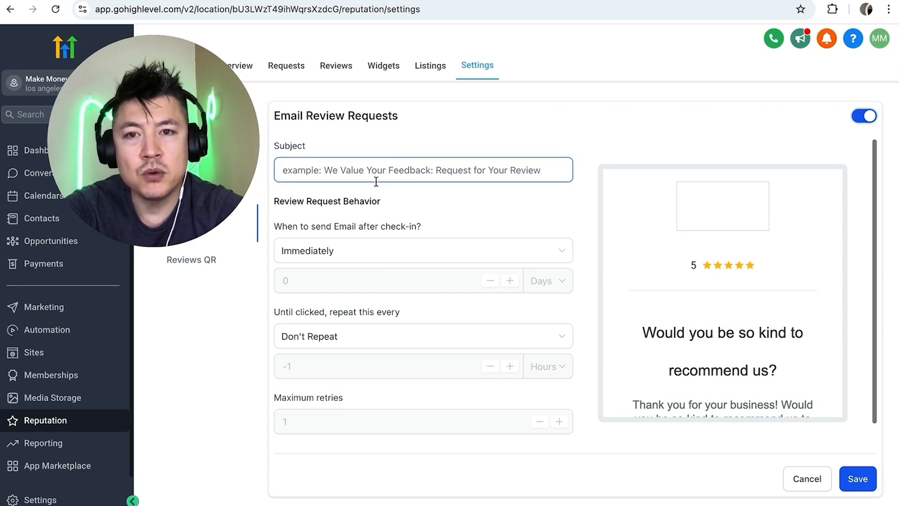
left_click(402, 172)
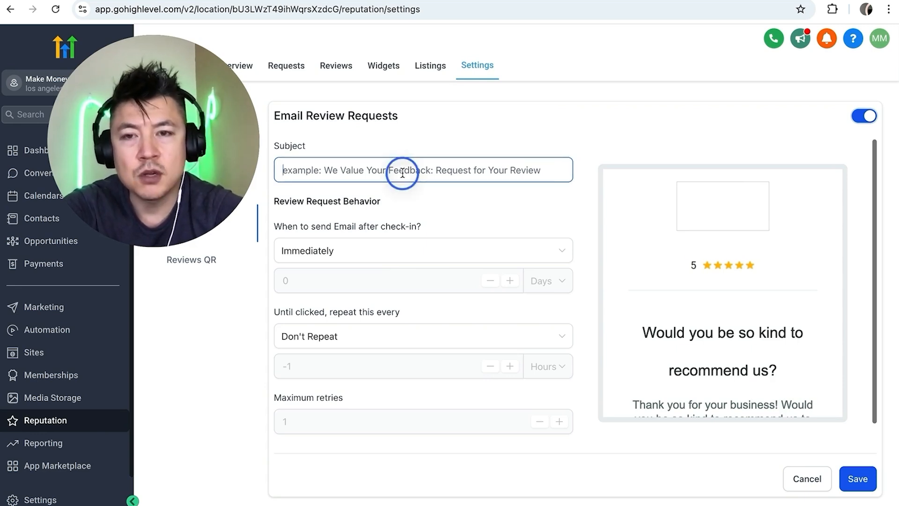
type("LEAVE ME. A DARN REVIEW ALREADY")
left_click(499, 122)
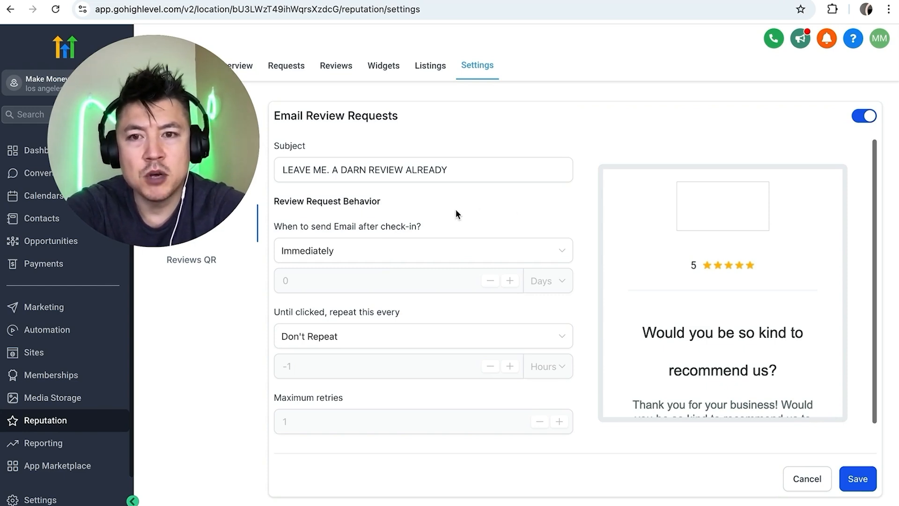
Step: Try a 1 Hour delay for sending the email after check-in and return the timing to Immediately
left_click(344, 252)
left_click(345, 253)
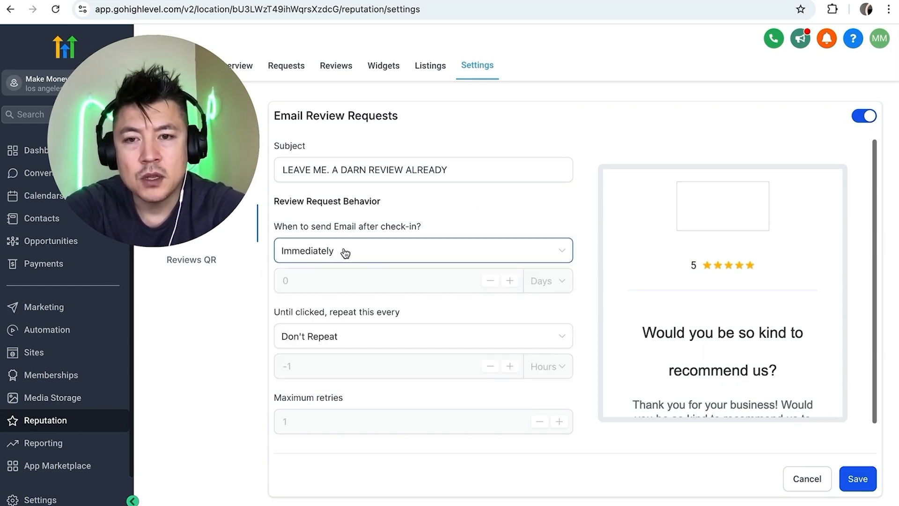
left_click(345, 253)
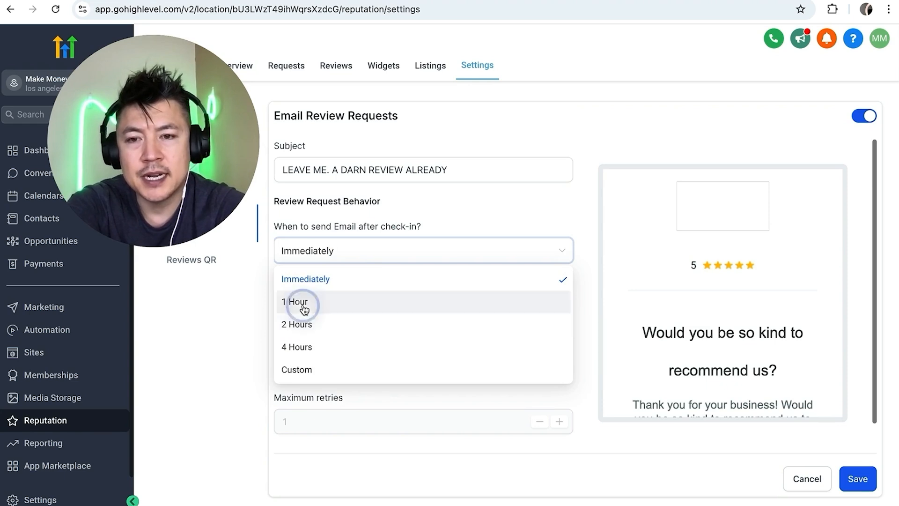
left_click(297, 302)
left_click(349, 252)
left_click(351, 279)
left_click(489, 208)
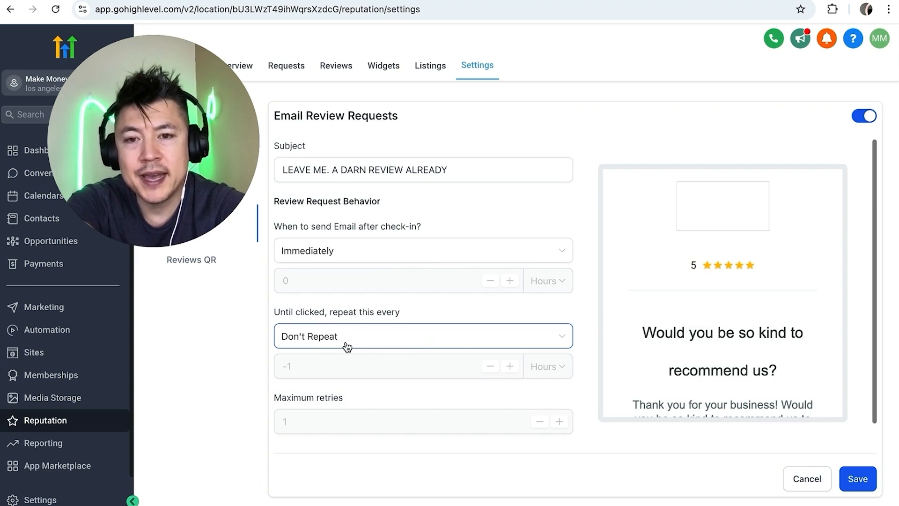
Step: Repeat the review request every 3 Days until clicked, with maximum retries set to 3
left_click(410, 341)
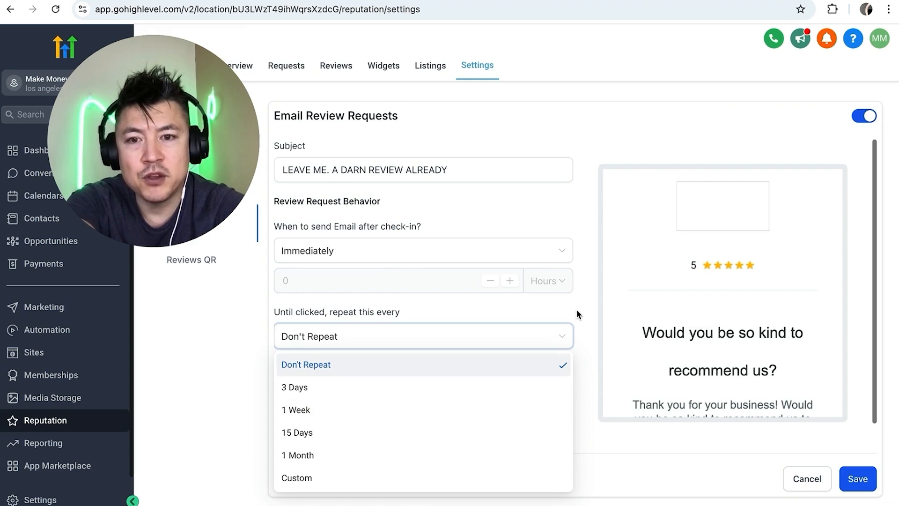
left_click(307, 387)
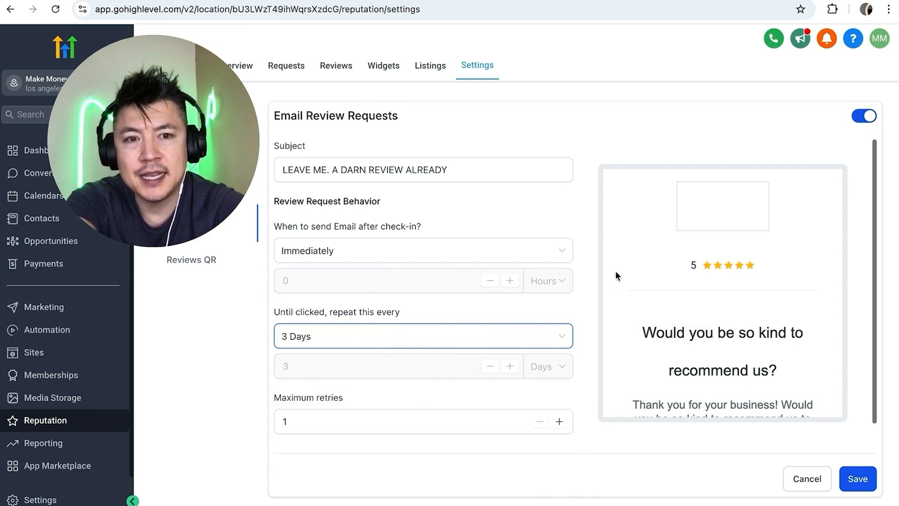
scroll(313, 384, "down", 1)
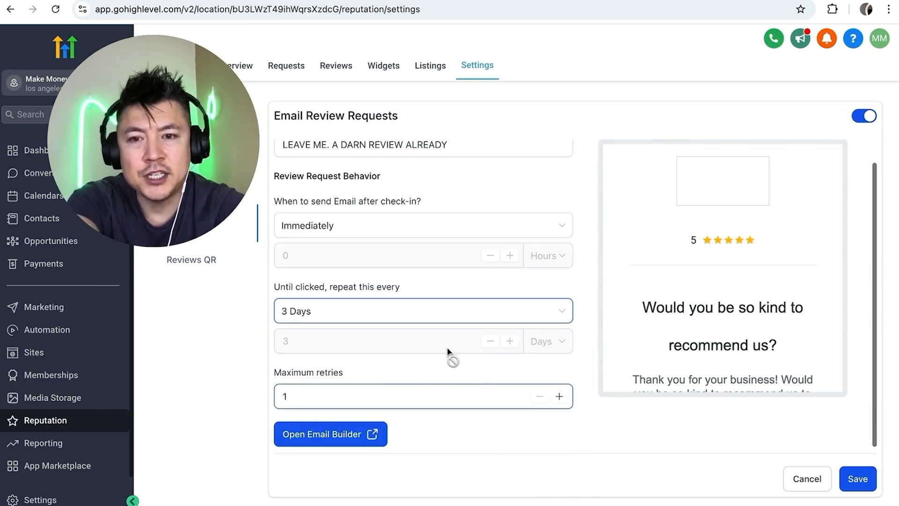
left_click(559, 396)
left_click(559, 396)
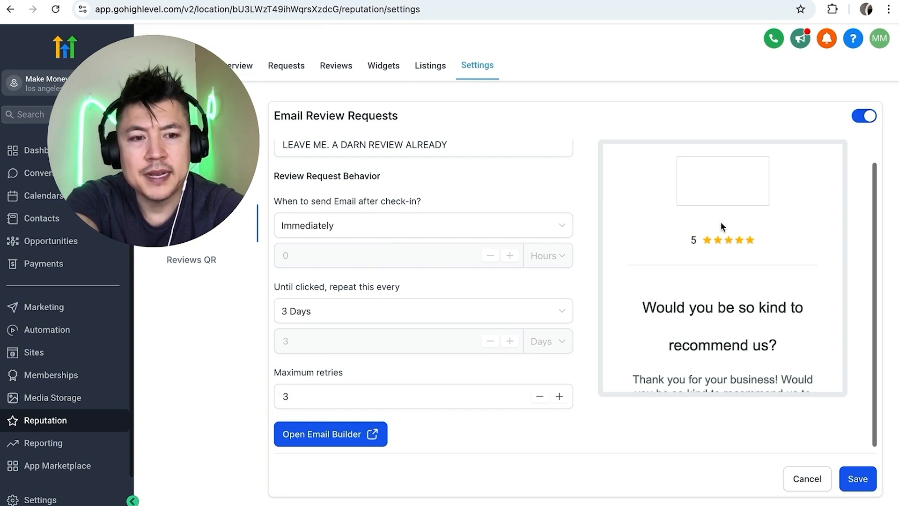
Step: Review the preview of the review request email and open its template in the email builder
scroll(720, 218, "down", 3)
scroll(721, 220, "up", 1)
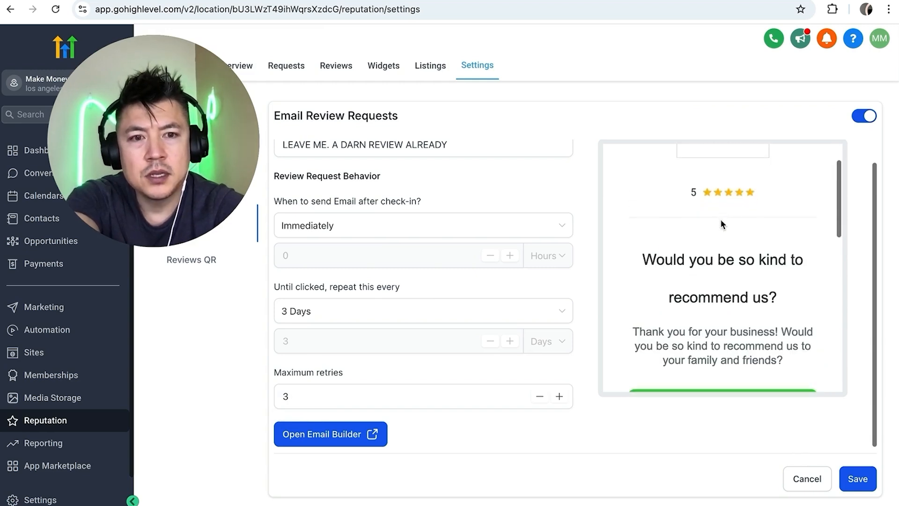
scroll(721, 220, "down", 1)
scroll(721, 220, "up", 2)
scroll(720, 218, "up", 1)
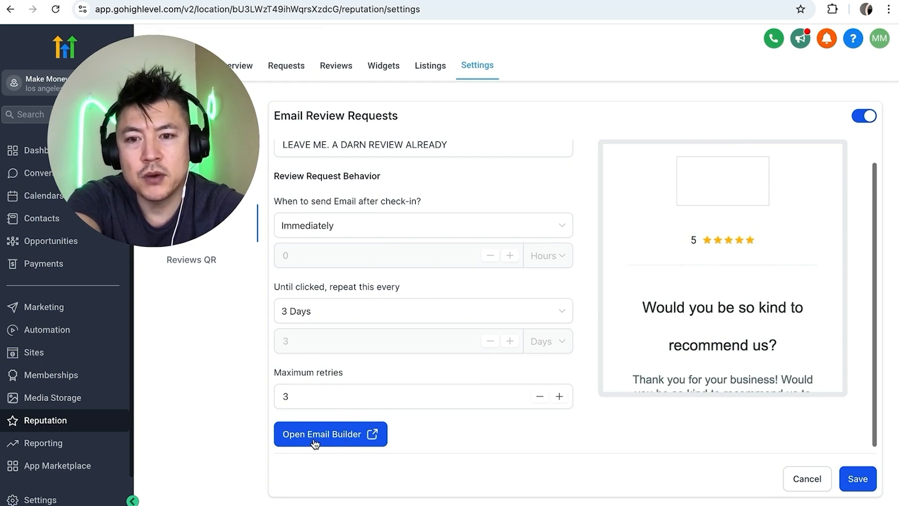
left_click(345, 435)
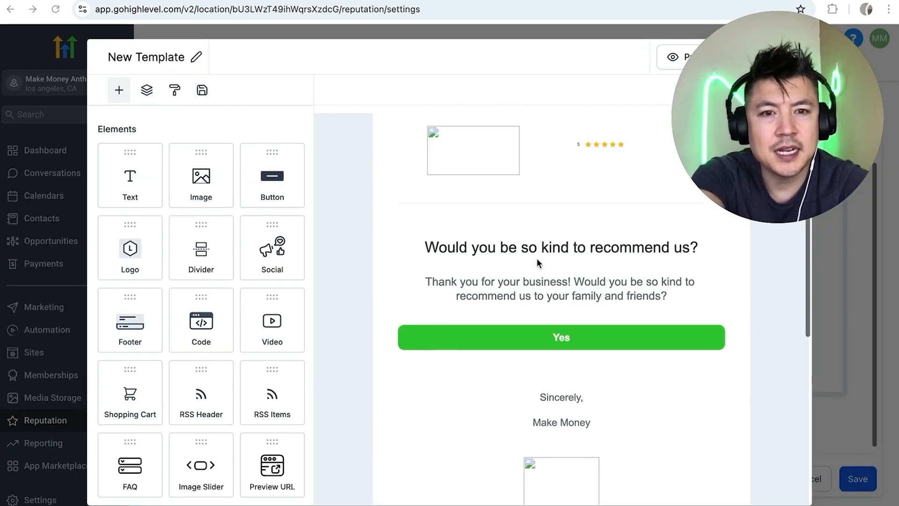
Step: Replace the email heading "Would you be so kind to recommend us?" with "LEAVE A DARN REVIEW ALREADY!"
scroll(536, 258, "down", 2)
scroll(537, 258, "up", 2)
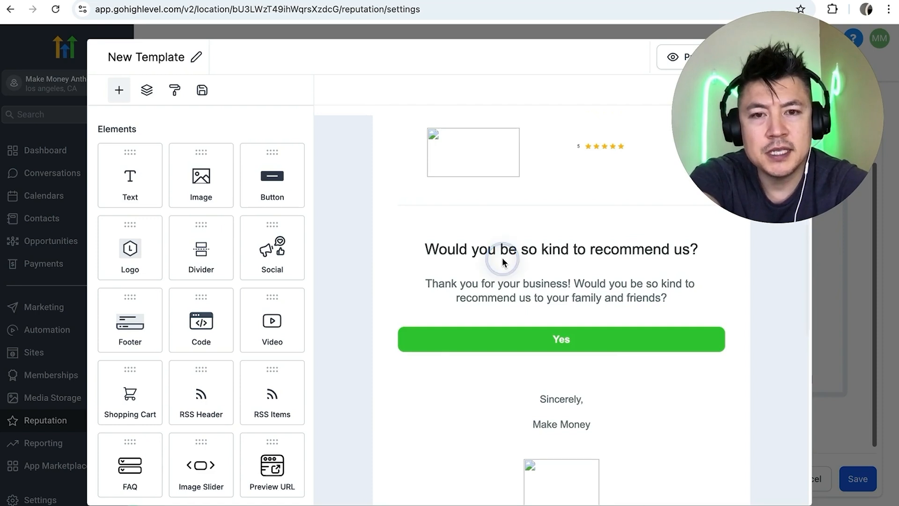
left_click(500, 251)
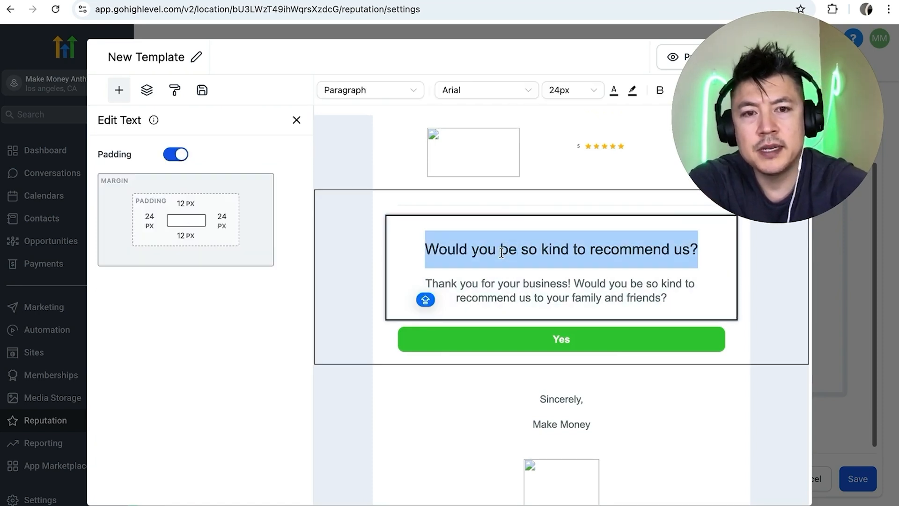
type("LEAVE A DARN REVIEW ALREADY!")
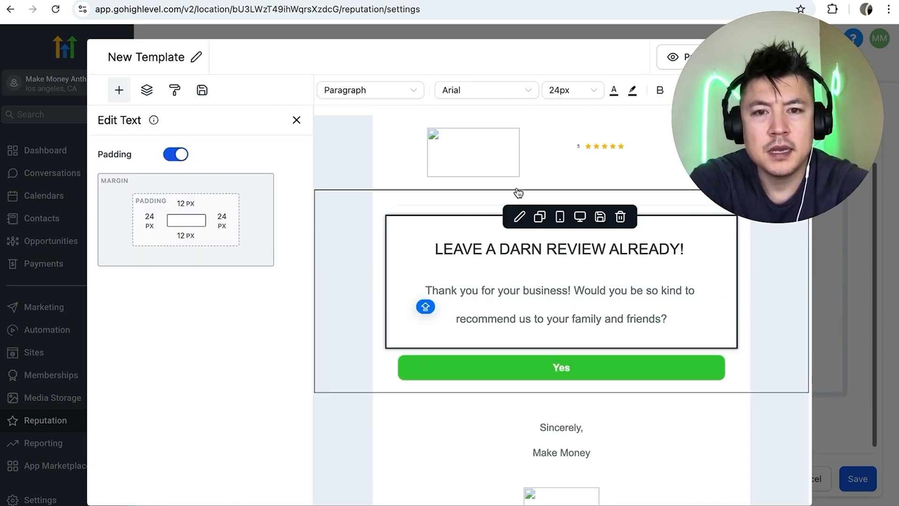
left_click(296, 120)
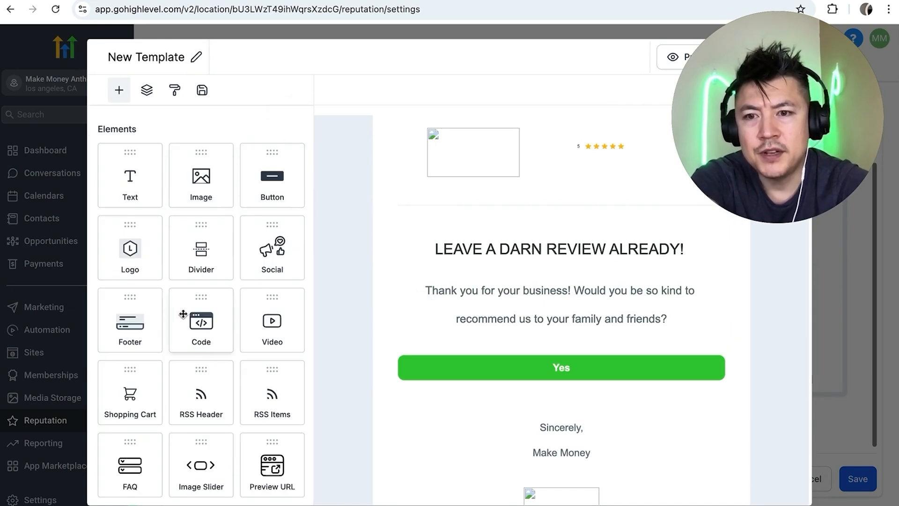
Step: Add a Video element to the email between the thank-you text and the green Yes button
scroll(202, 340, "down", 1)
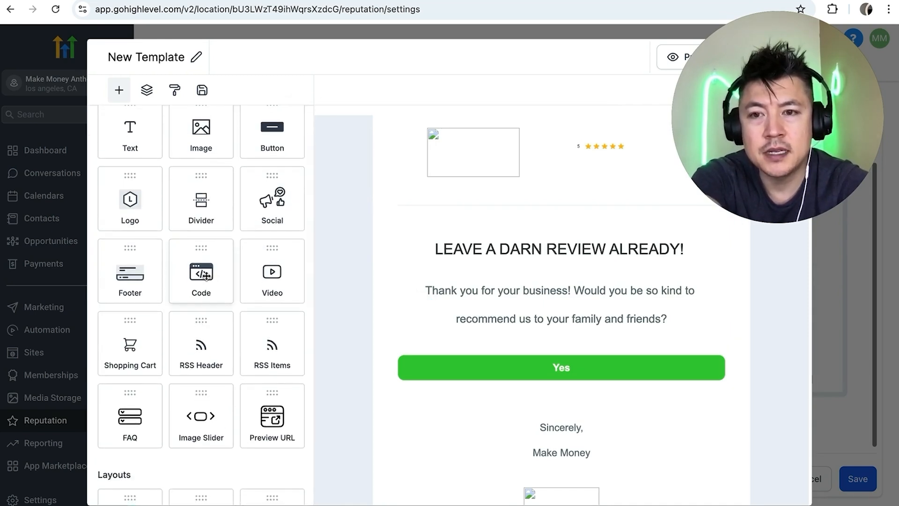
scroll(206, 288, "down", 1)
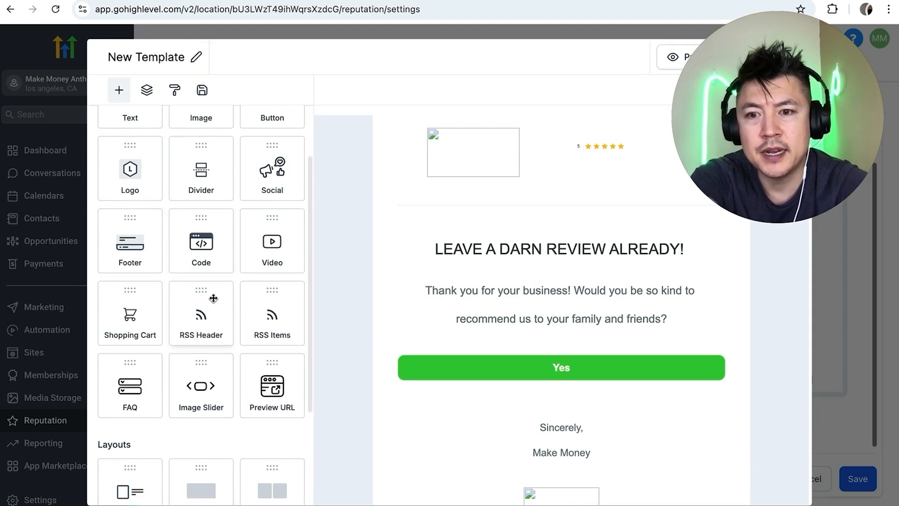
scroll(213, 298, "up", 1)
left_click(270, 279)
left_click_drag(270, 279, 518, 311)
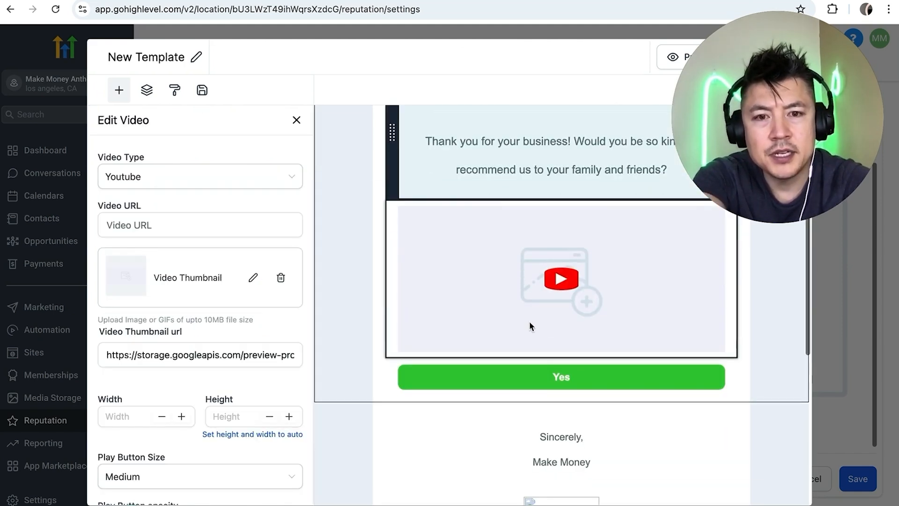
Step: Move the heading and thank-you text block below the video and save the email template
left_click(478, 262)
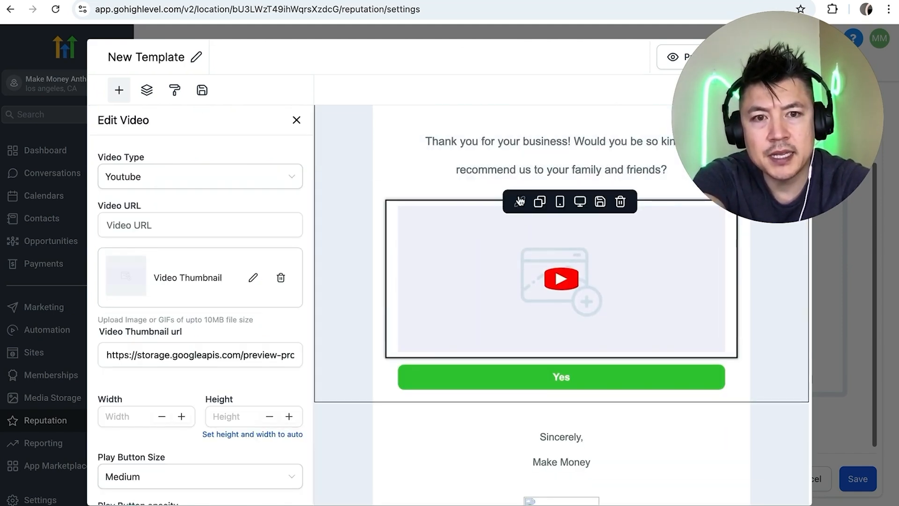
scroll(468, 187, "up", 3)
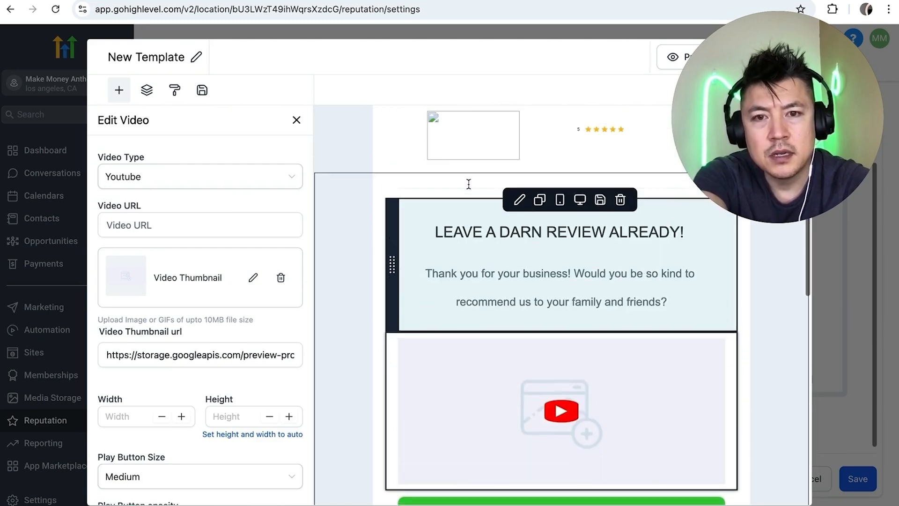
left_click_drag(392, 270, 389, 402)
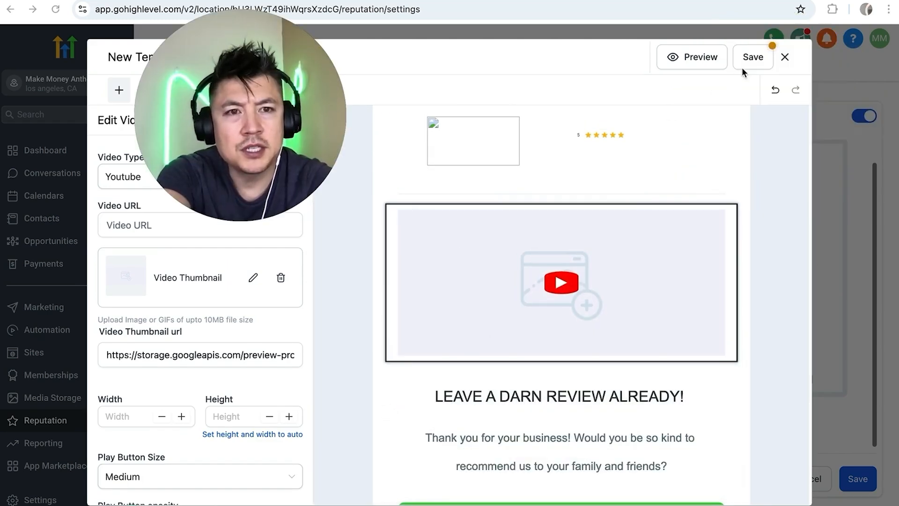
left_click(748, 60)
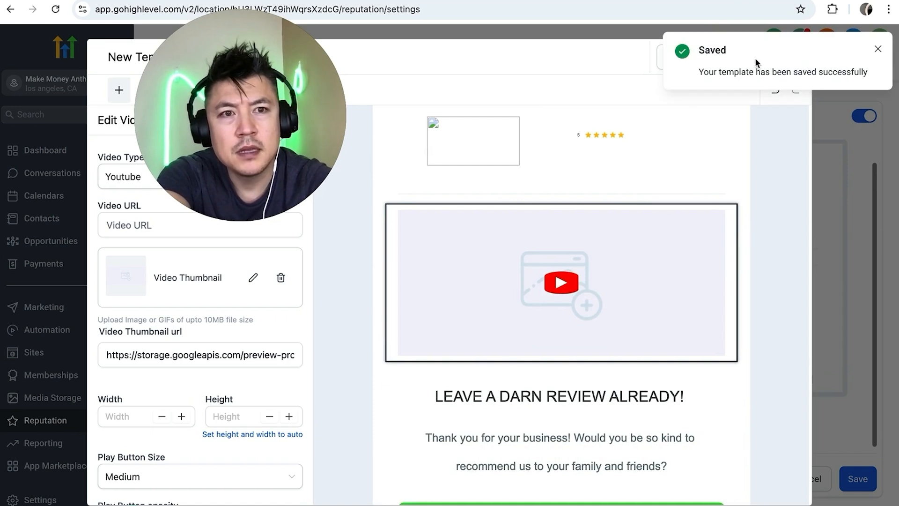
Step: Close the email builder and review the updated template in the Email Review Requests preview, from the video to the Yes button
left_click(876, 48)
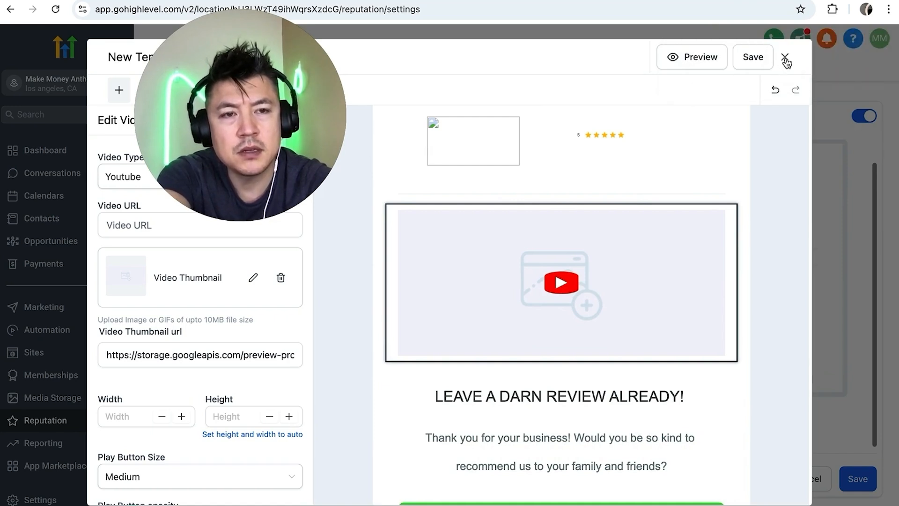
left_click(786, 58)
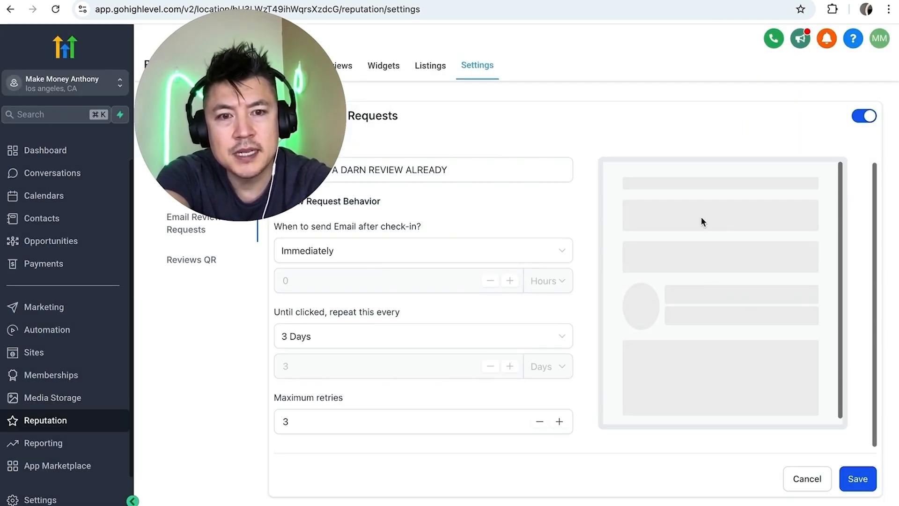
scroll(721, 265, "down", 3)
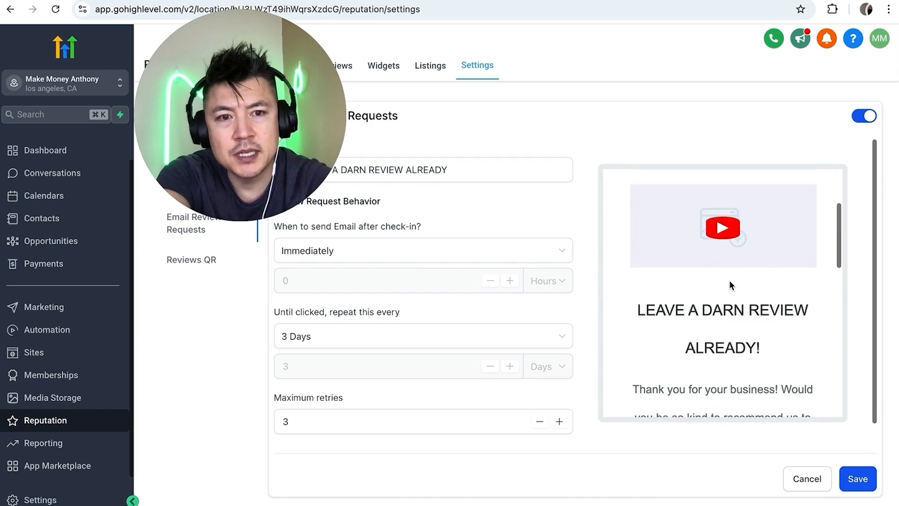
scroll(716, 293, "down", 3)
scroll(717, 293, "up", 1)
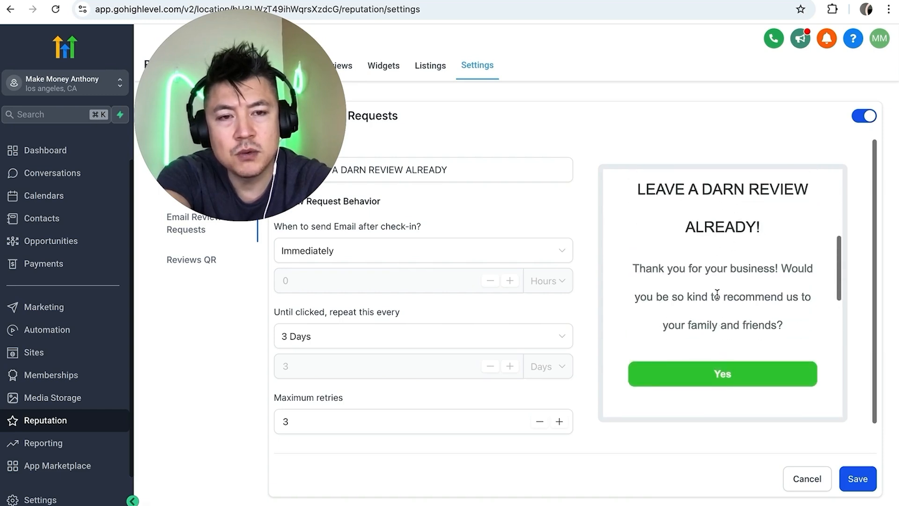
scroll(716, 294, "up", 1)
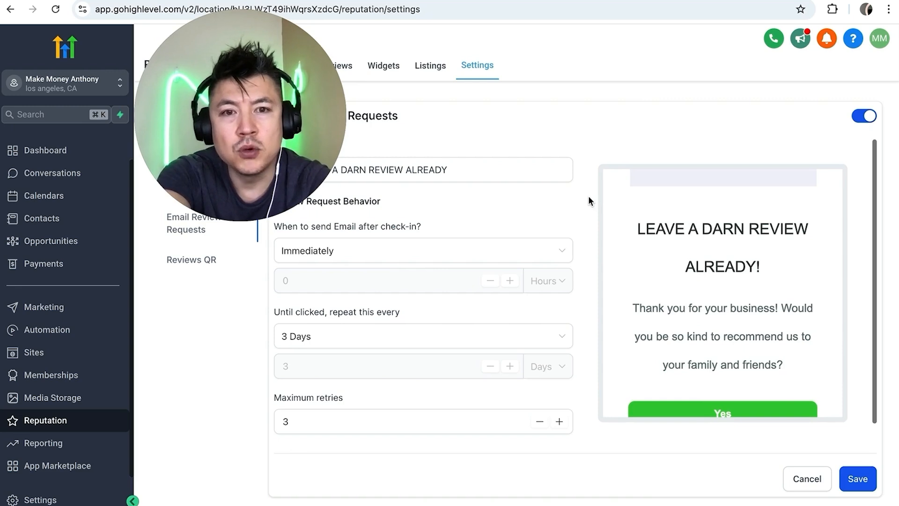
scroll(578, 226, "down", 1)
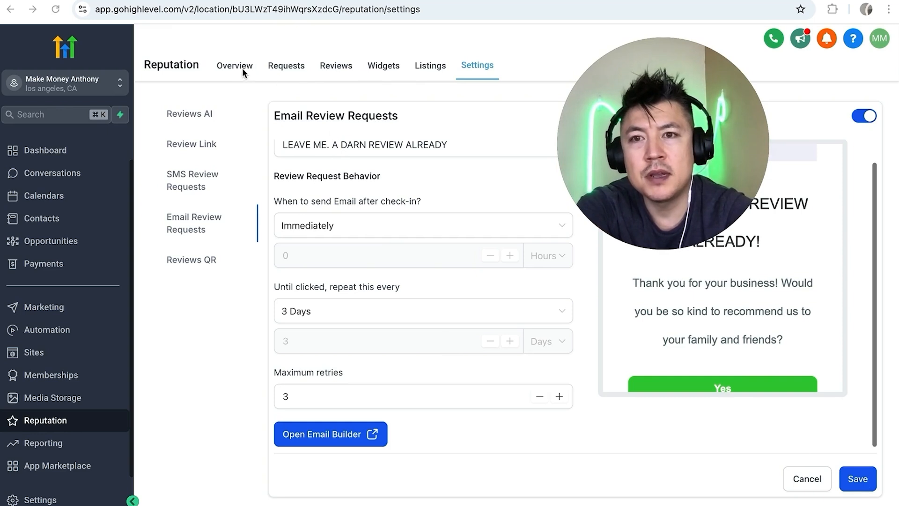
Step: Start a new review request from the Requests page, choose the existing contact and set the mode to Review Request Email
left_click(284, 66)
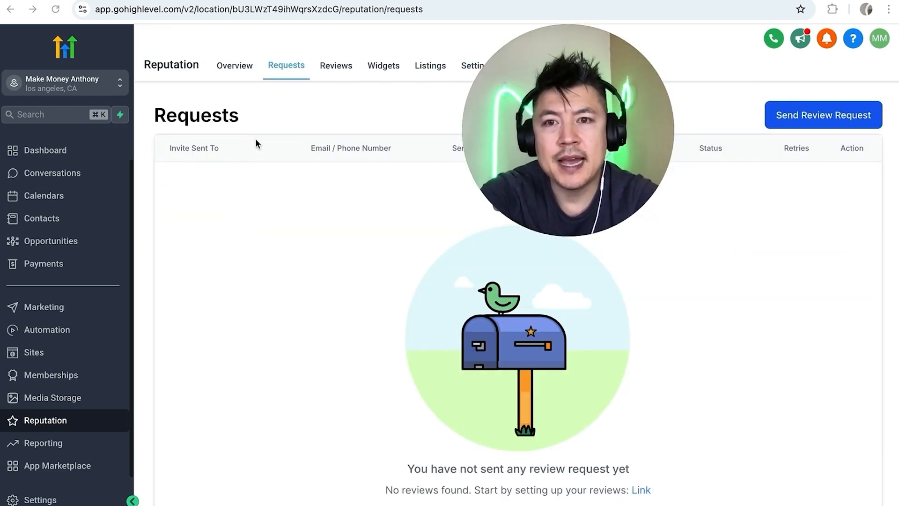
left_click(812, 117)
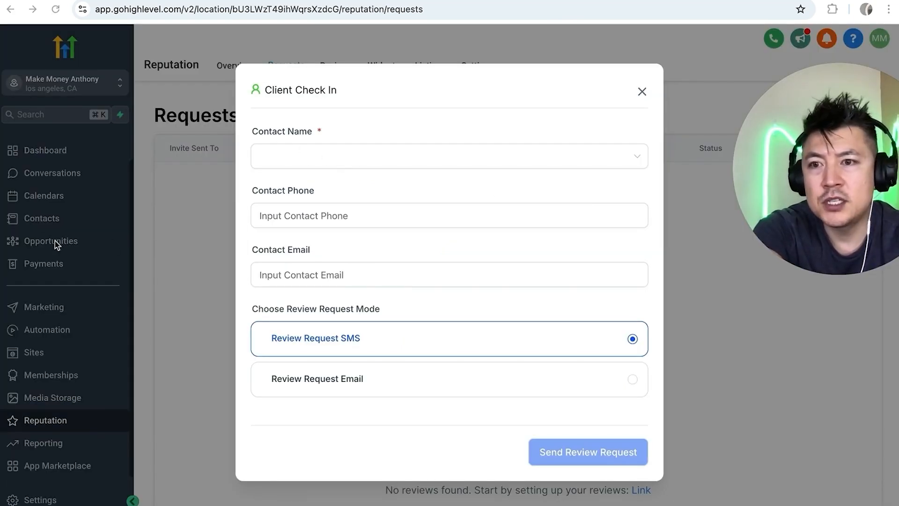
left_click(547, 155)
left_click(506, 184)
left_click(336, 215)
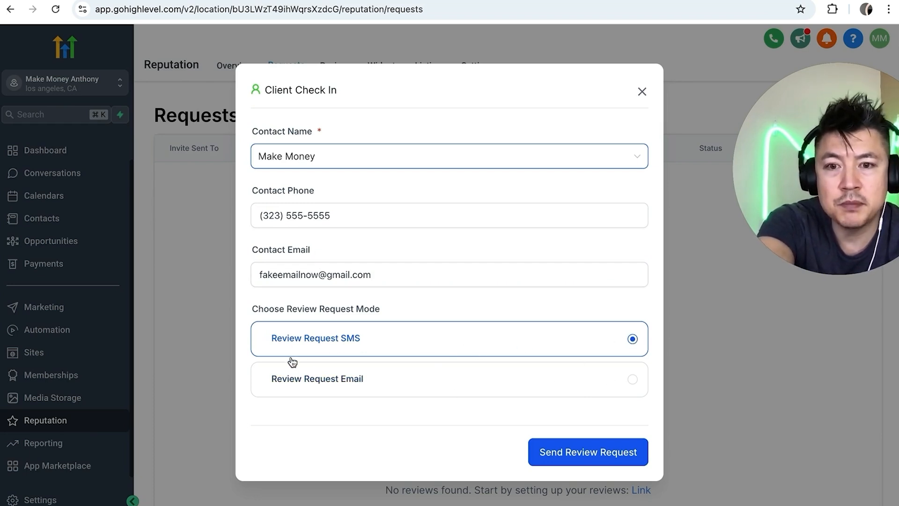
left_click(632, 382)
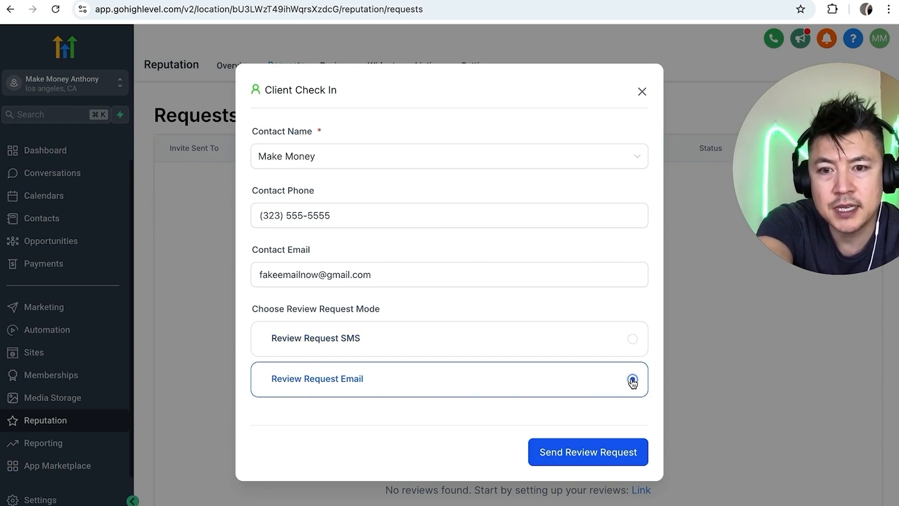